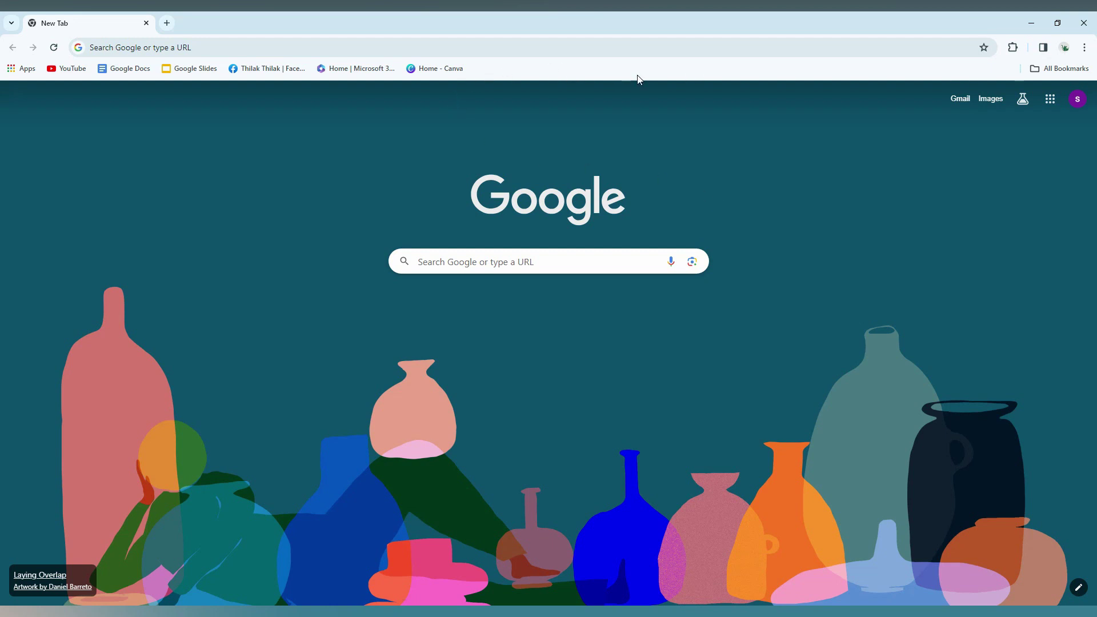
Move Google Sheets from All Bookmarks onto the bar, then delete it via right-click
{"action": "left_click", "coordinate": [1079, 68]}
{"action": "left_click_drag", "start_coordinate": [986, 116], "coordinate": [601, 73]}
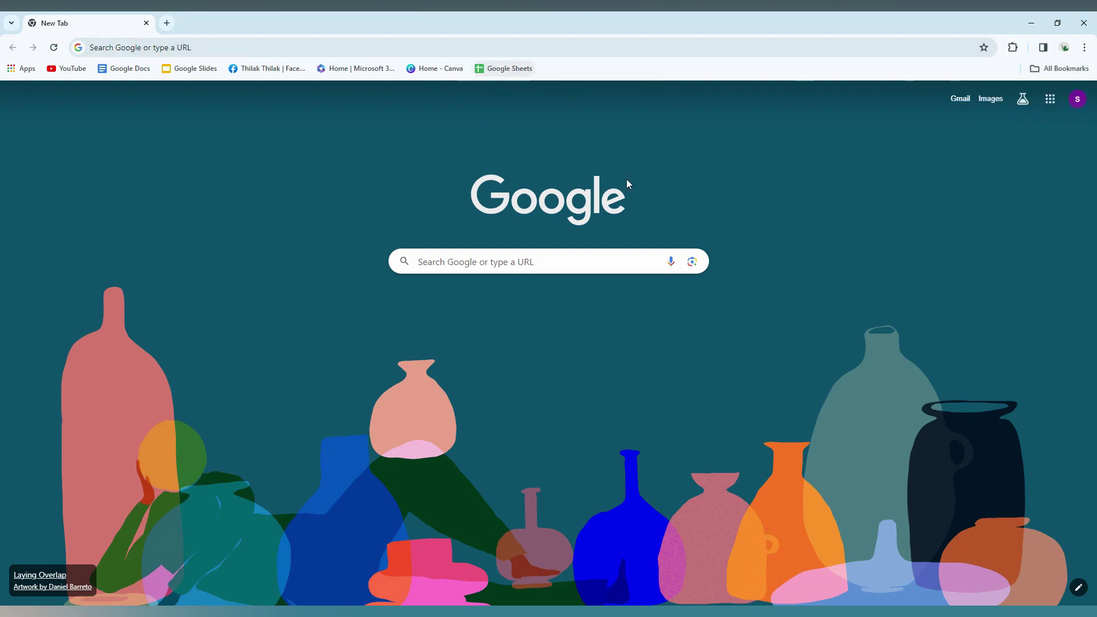
{"action": "right_click", "coordinate": [488, 74]}
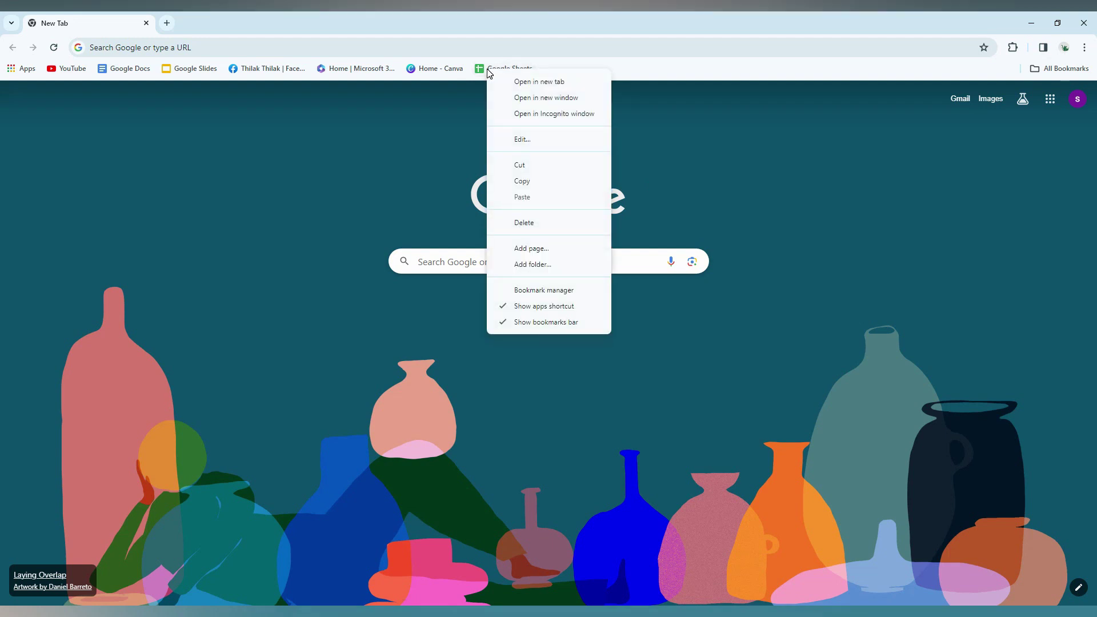
{"action": "left_click", "coordinate": [514, 225]}
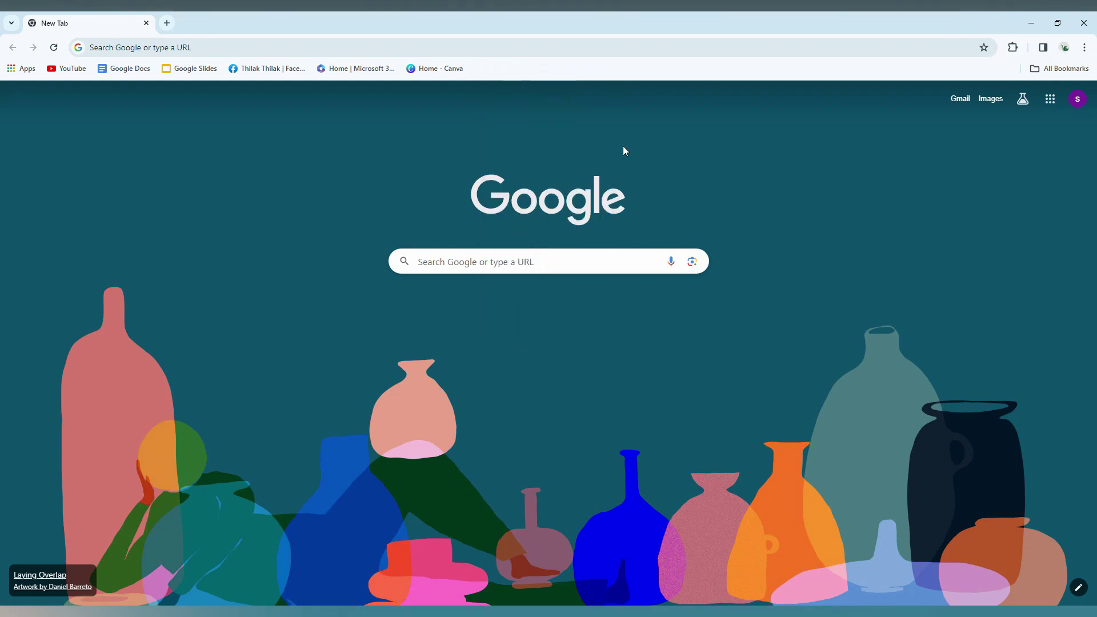
Move Document 3.docx from All Bookmarks onto the bar after Home - Canva
{"action": "left_click", "coordinate": [1060, 69]}
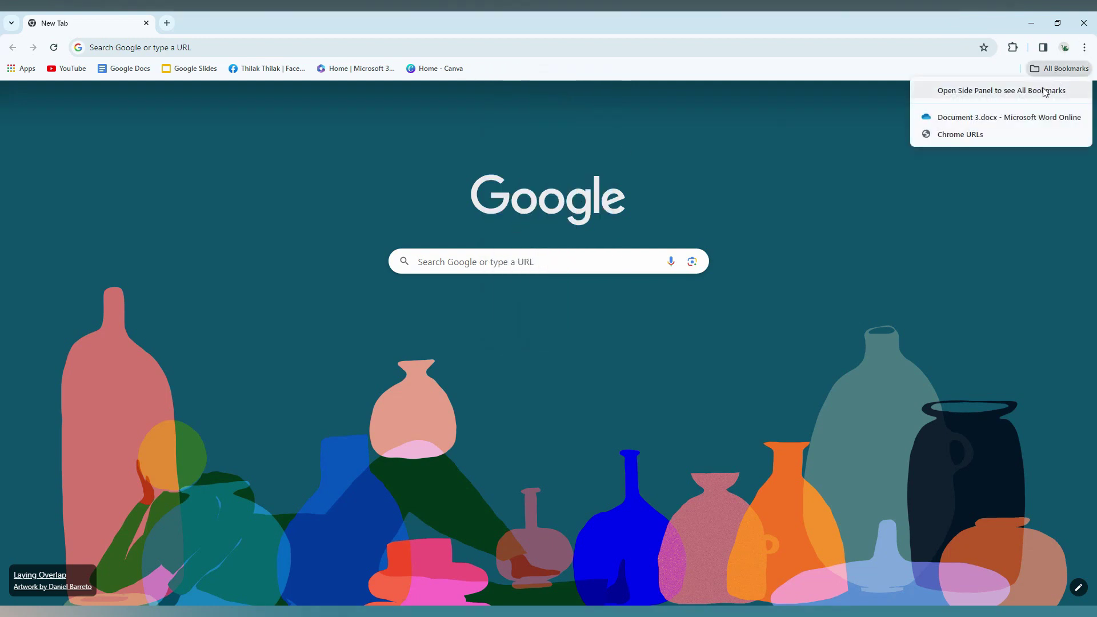
{"action": "left_click_drag", "start_coordinate": [987, 118], "coordinate": [514, 69]}
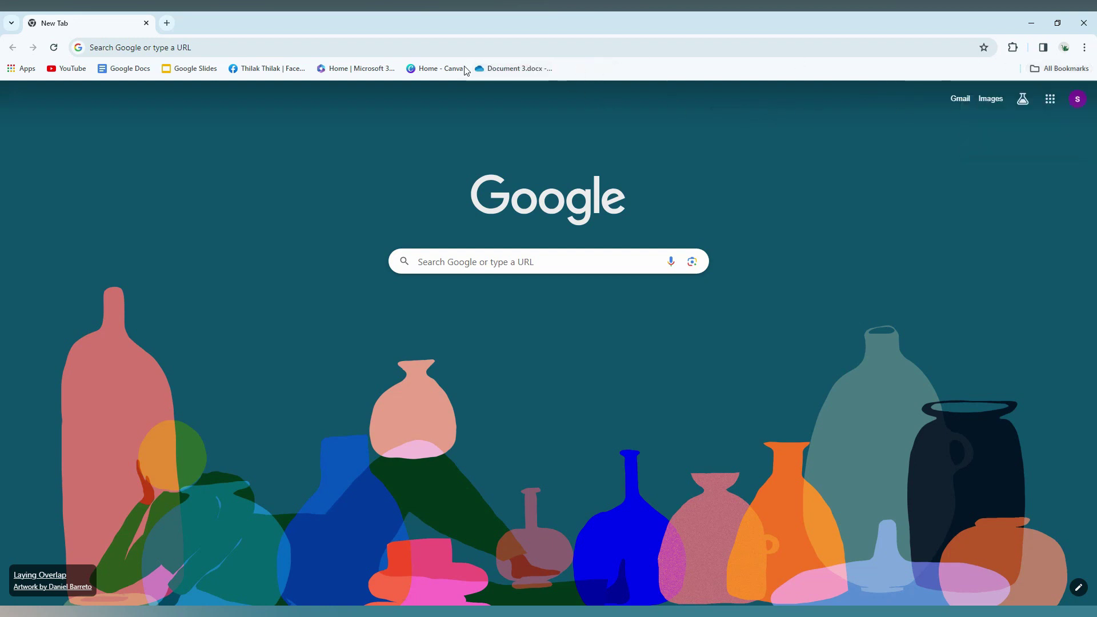
Open the Chrome URLs bookmark's context menu in All Bookmarks and dismiss it unchanged
{"action": "left_click", "coordinate": [1057, 69]}
{"action": "right_click", "coordinate": [1021, 125]}
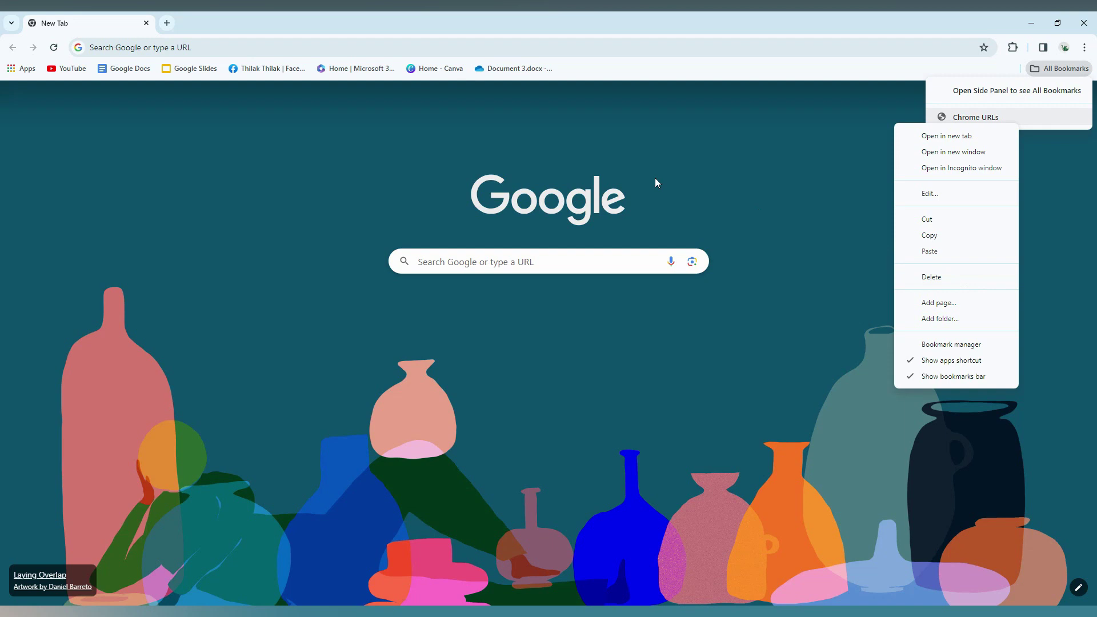
{"action": "left_click", "coordinate": [654, 133]}
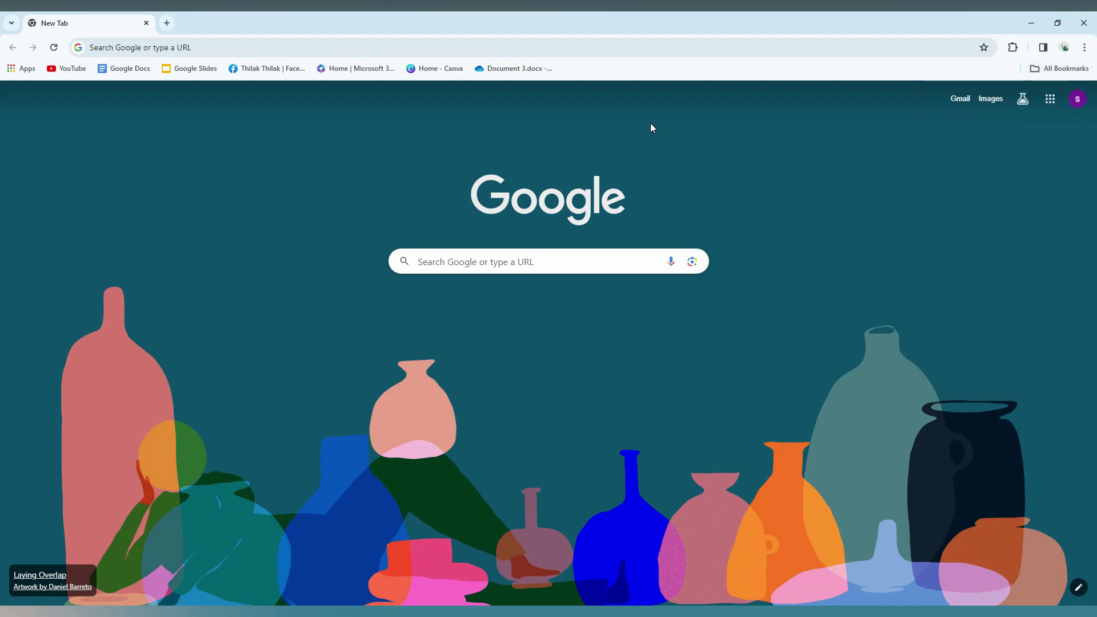
Move Chrome URLs onto the bar after Document 3.docx, leaving Document 3.docx untouched
{"action": "left_click", "coordinate": [1035, 70]}
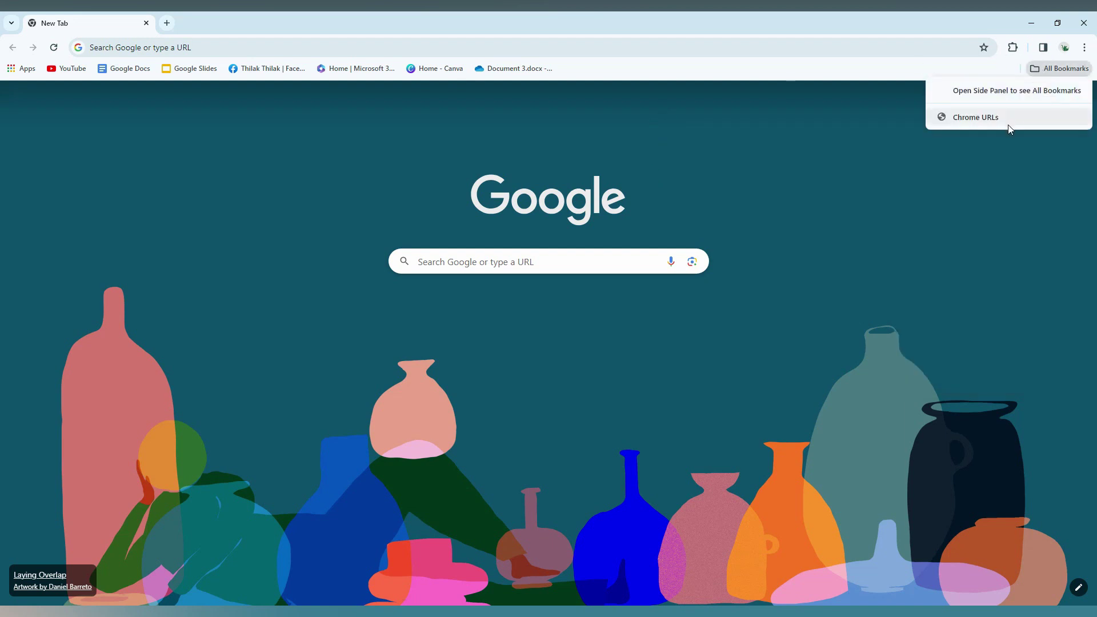
{"action": "left_click_drag", "start_coordinate": [1008, 123], "coordinate": [771, 70]}
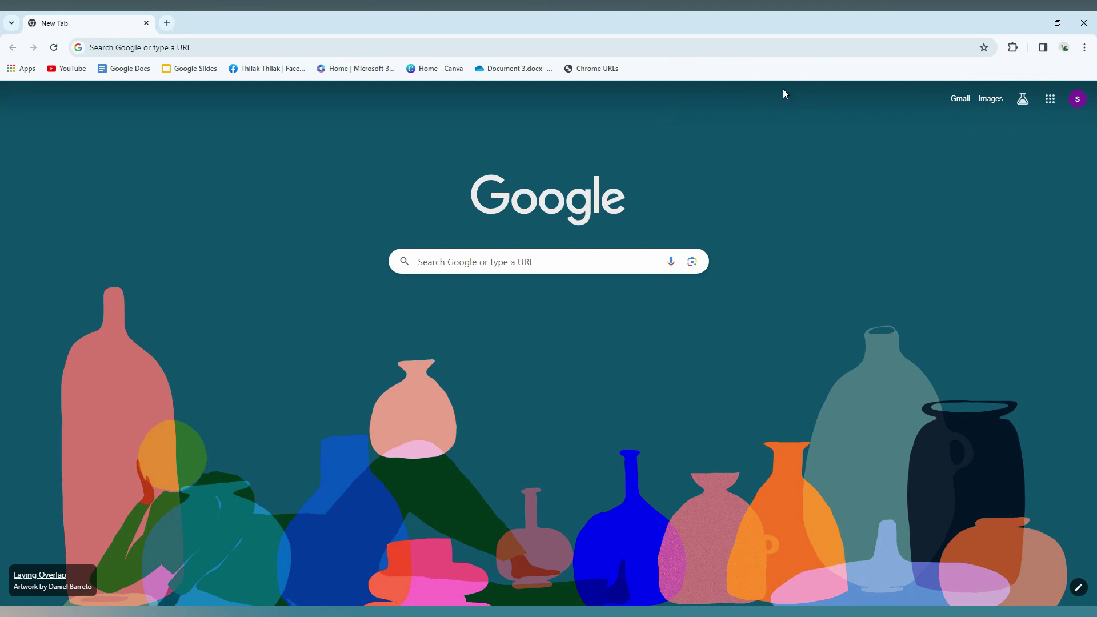
{"action": "right_click", "coordinate": [534, 73]}
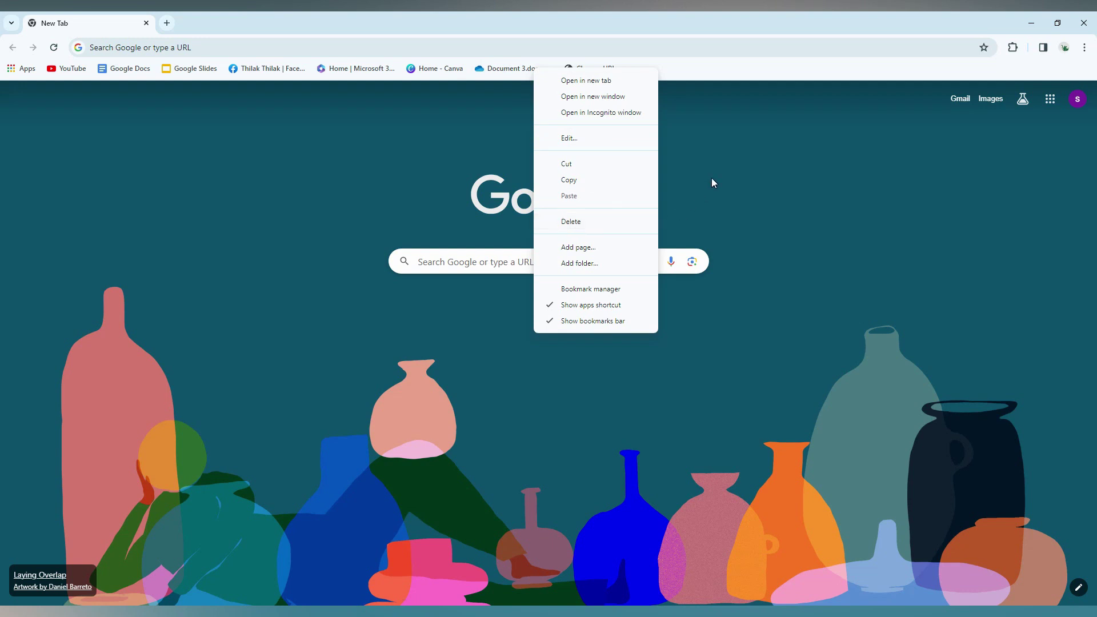
{"action": "left_click", "coordinate": [798, 193]}
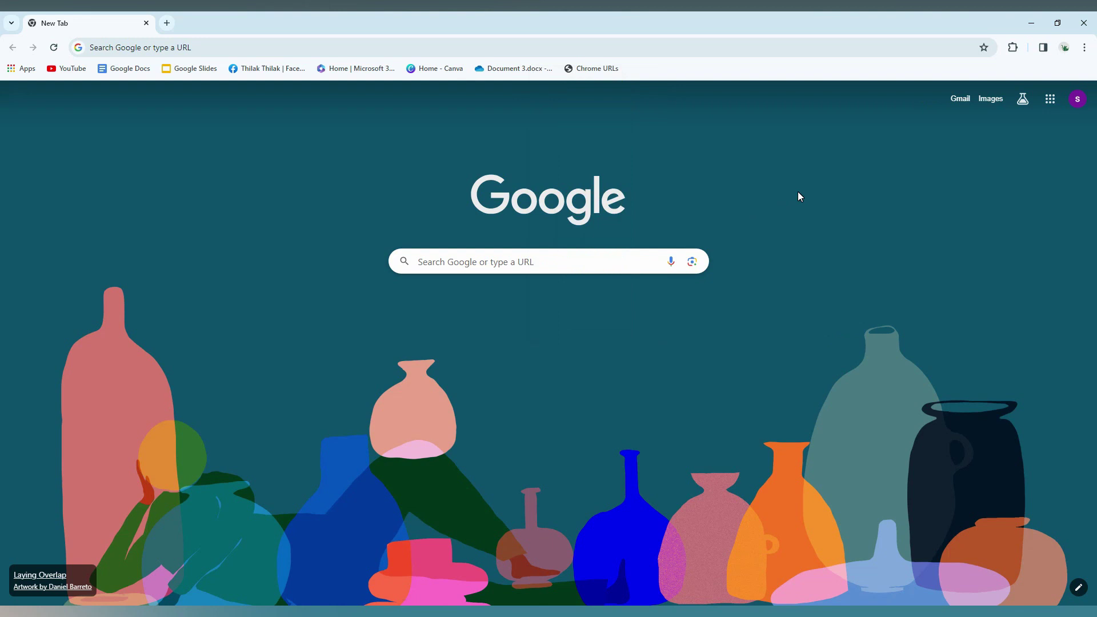